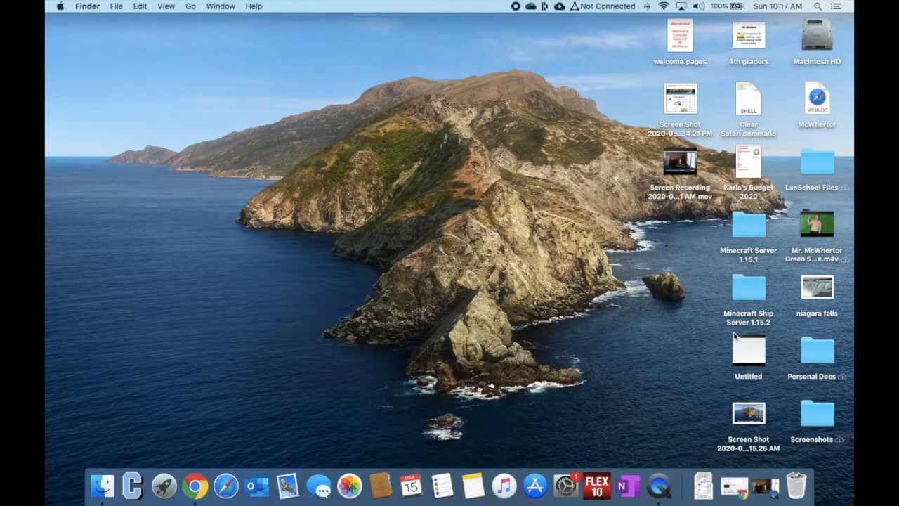
# Save the untitled recording to the iCloud Desktop as "test video" and minimize its window
pyautogui.click(764, 486)
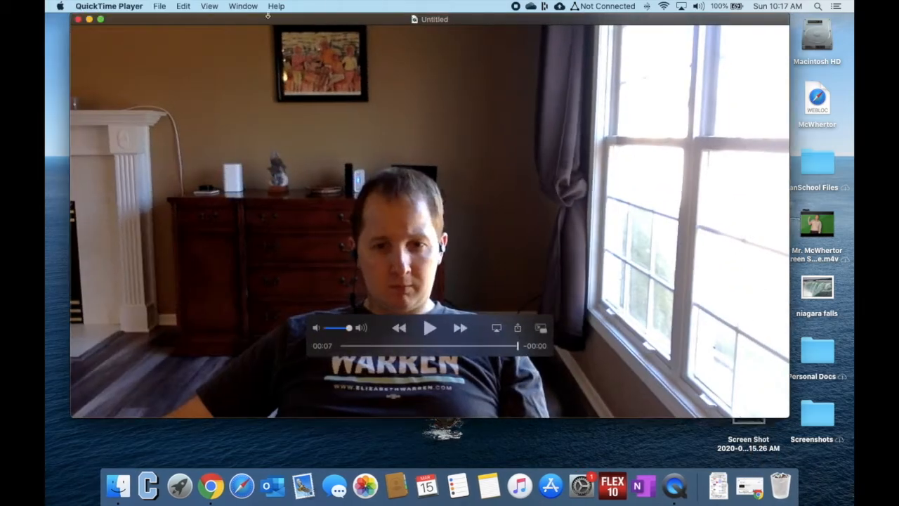
pyautogui.moveTo(263, 14); pyautogui.dragTo(313, 33)
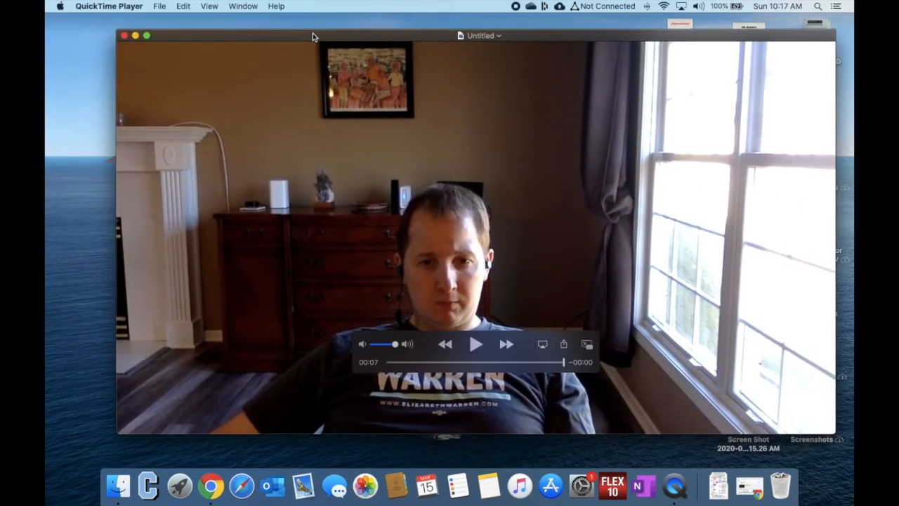
pyautogui.click(160, 7)
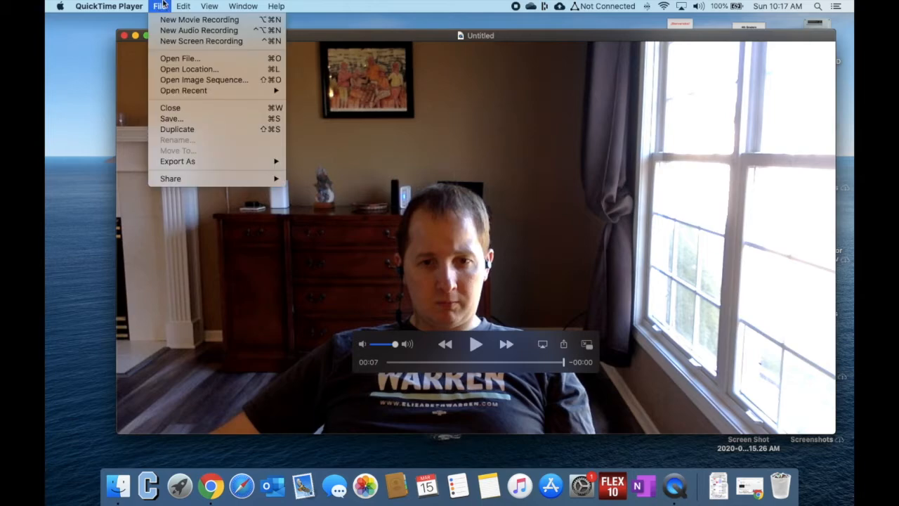
pyautogui.click(191, 125)
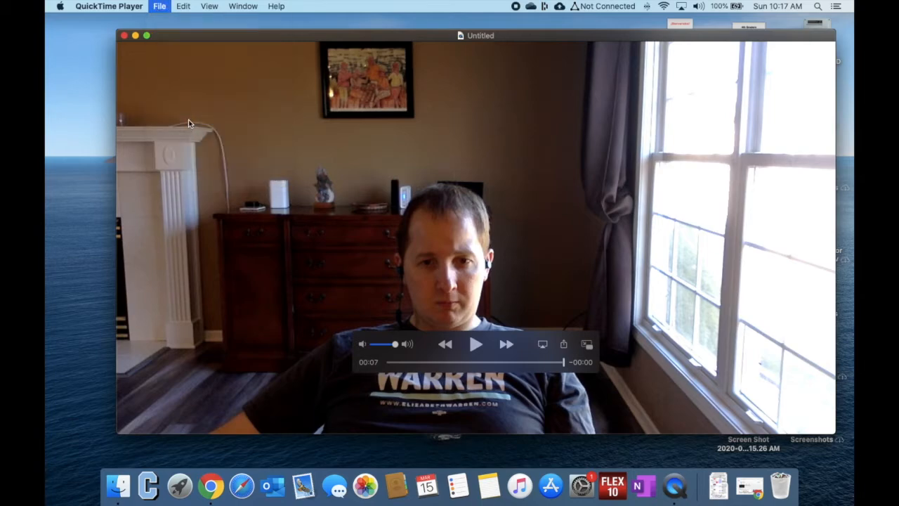
pyautogui.click(545, 92)
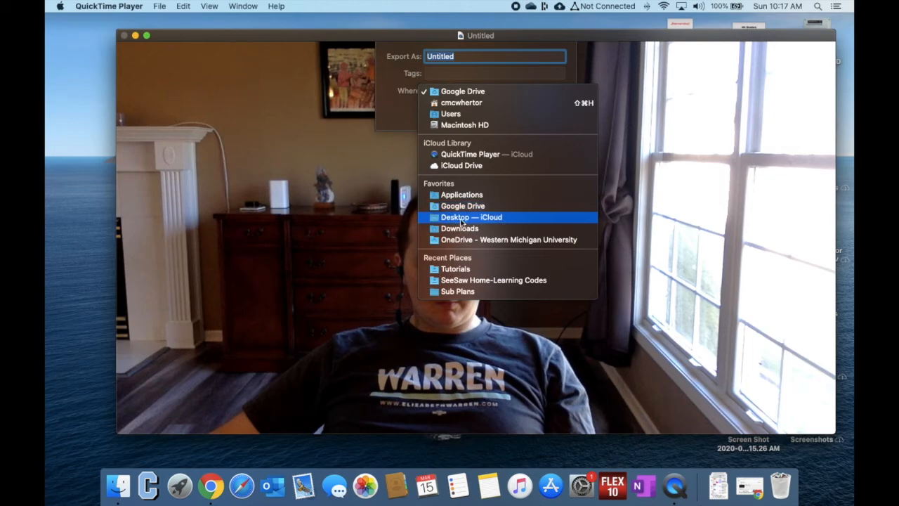
pyautogui.click(462, 223)
pyautogui.write('test video')
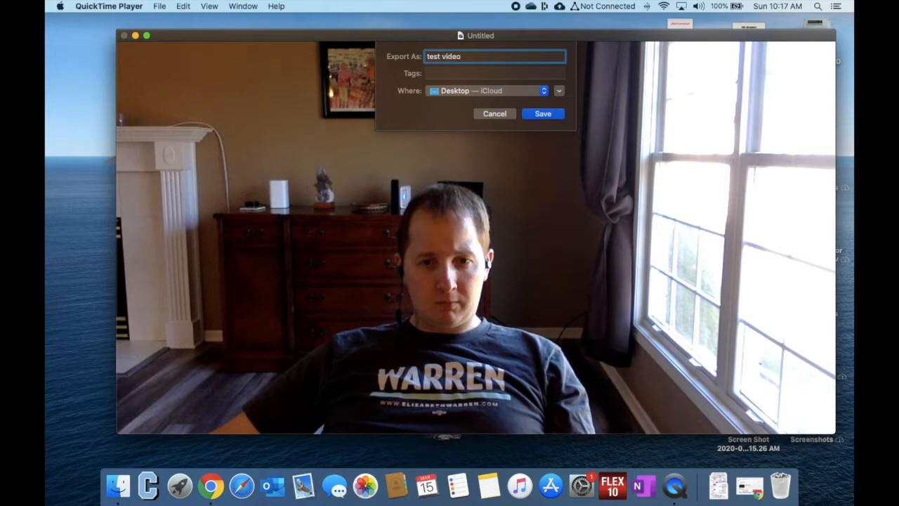
pyautogui.click(551, 116)
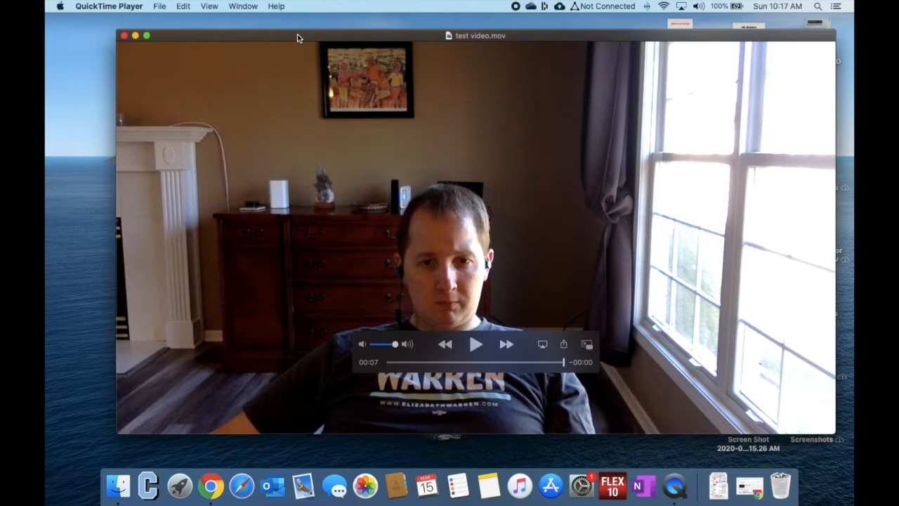
pyautogui.click(134, 35)
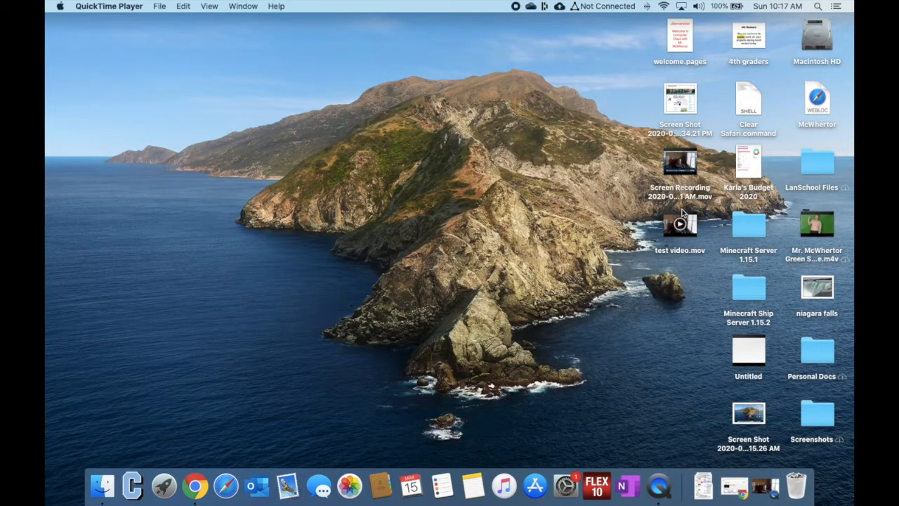
# Move test video.mov to an empty area of the desktop and open YouTube's video upload dialog in Chrome
pyautogui.moveTo(682, 213); pyautogui.dragTo(211, 65)
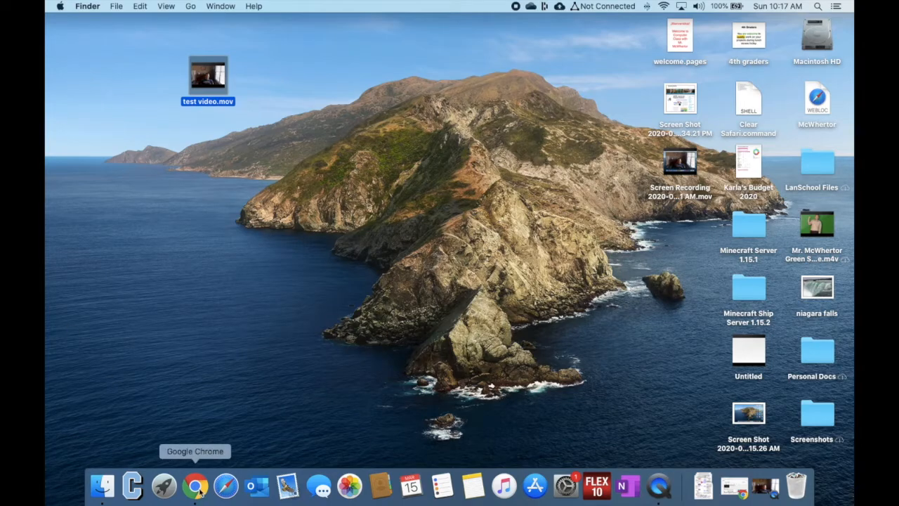
pyautogui.click(731, 496)
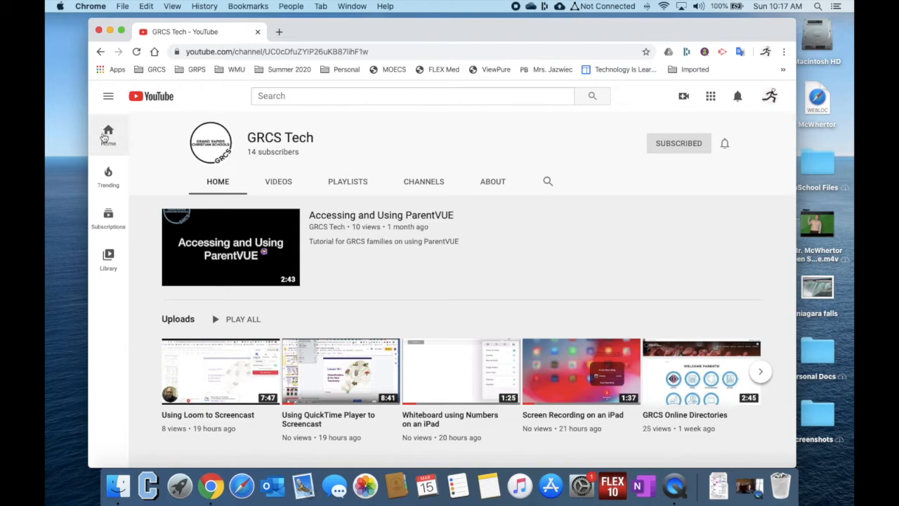
pyautogui.click(684, 97)
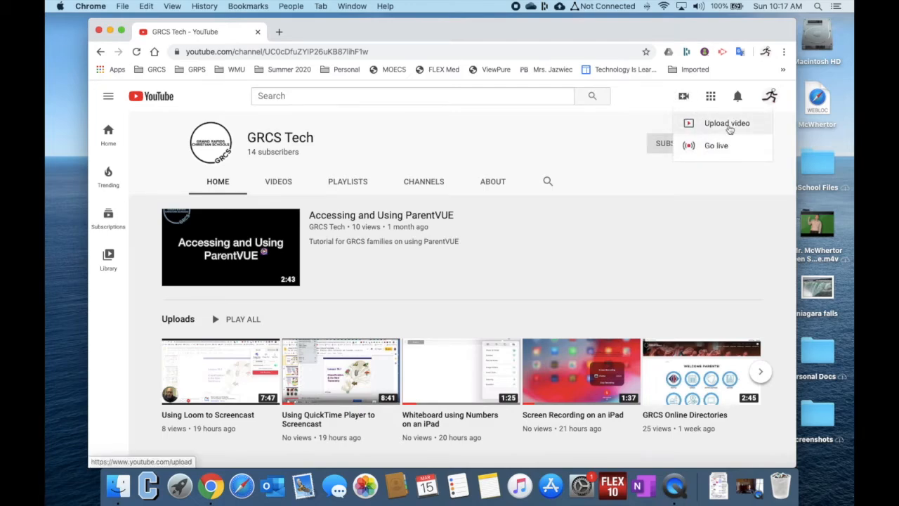
pyautogui.click(705, 125)
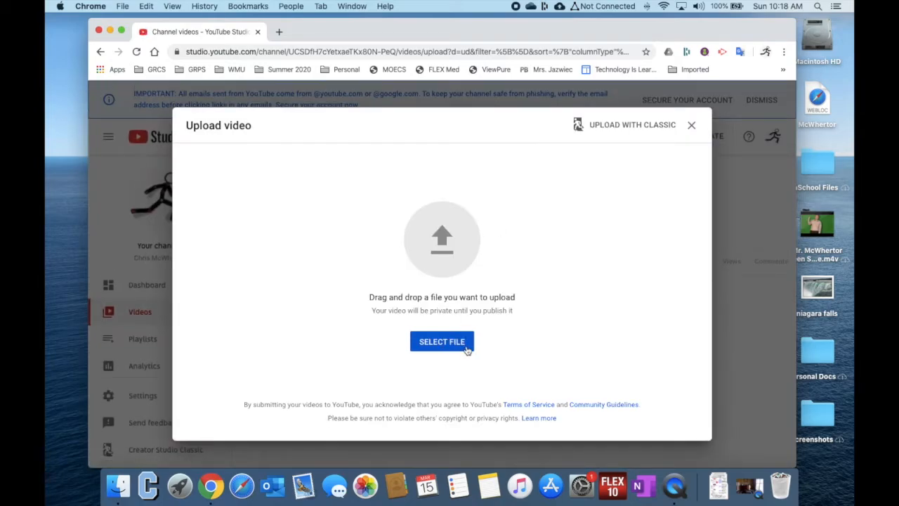
# Upload test video.mov from the desktop, shifting the browser window aside to reach the file and back again
pyautogui.moveTo(329, 28); pyautogui.dragTo(475, 25)
pyautogui.moveTo(207, 75); pyautogui.dragTo(616, 271)
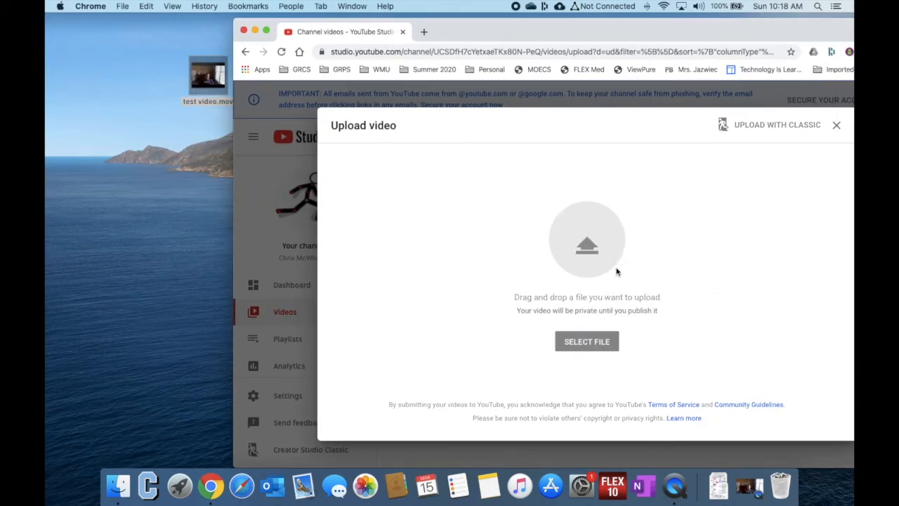
pyautogui.moveTo(523, 25); pyautogui.dragTo(395, 25)
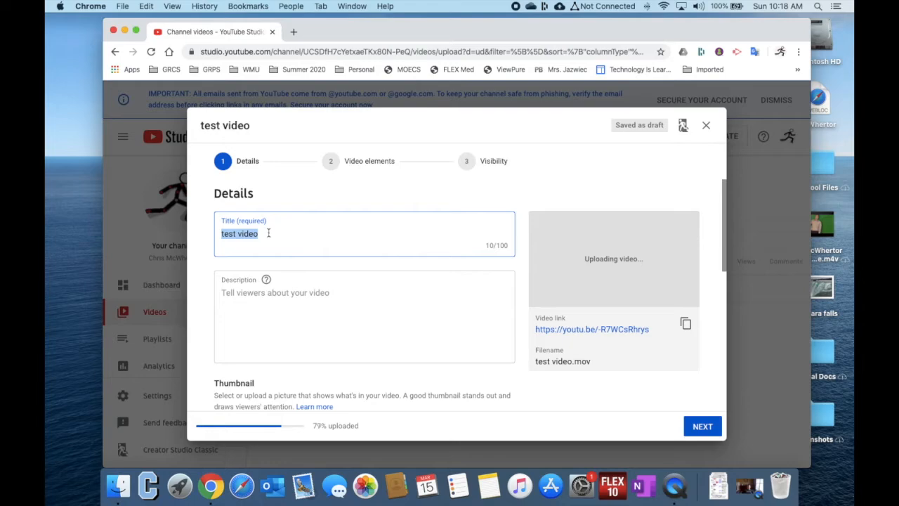
pyautogui.moveTo(267, 233); pyautogui.dragTo(187, 233)
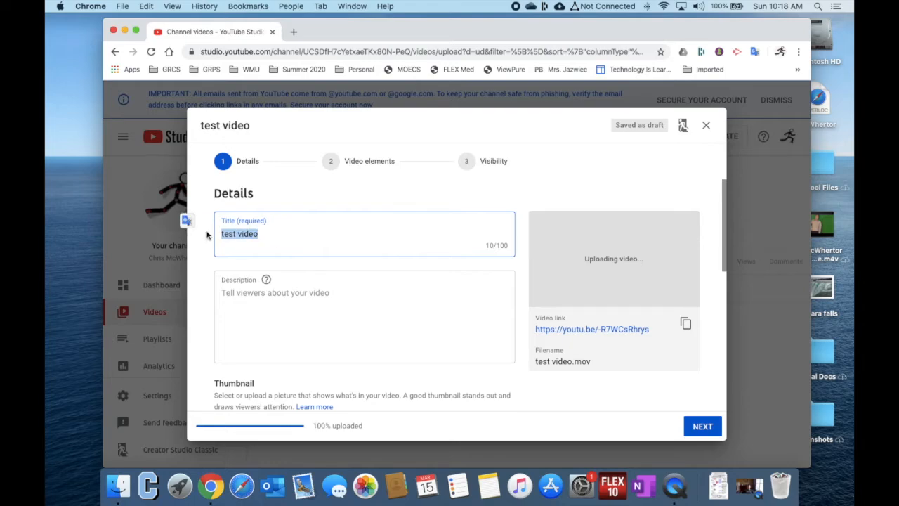
pyautogui.click(274, 242)
pyautogui.moveTo(274, 241); pyautogui.dragTo(235, 206)
pyautogui.click(350, 235)
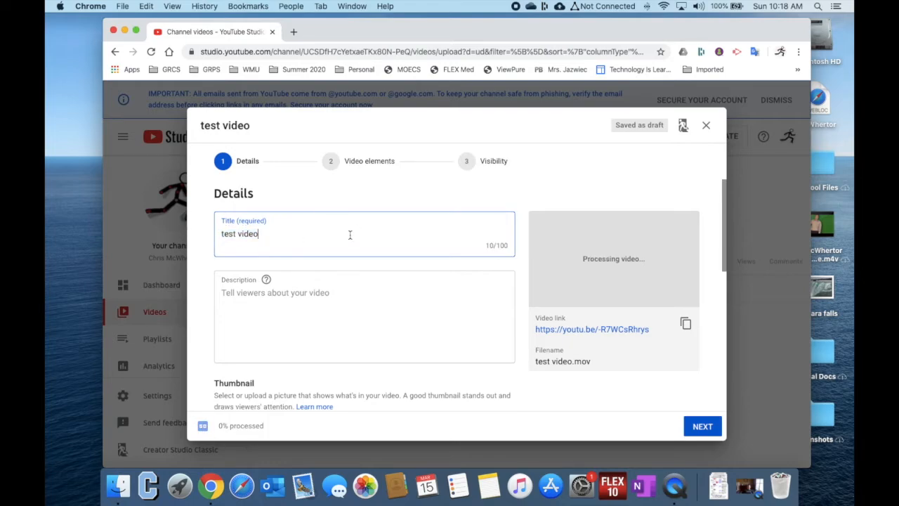
# Mark the video as made for kids and continue to the video elements stage
pyautogui.scroll(-8, 404, 281)
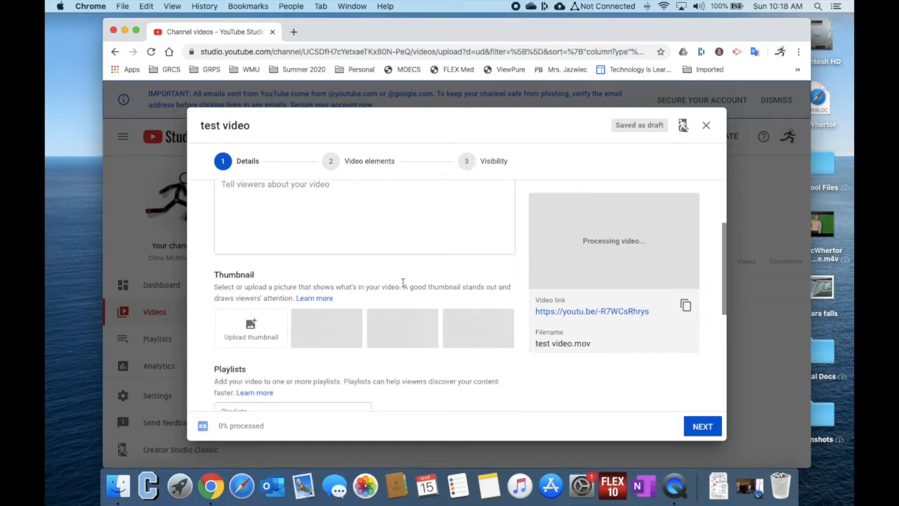
pyautogui.scroll(-2, 403, 283)
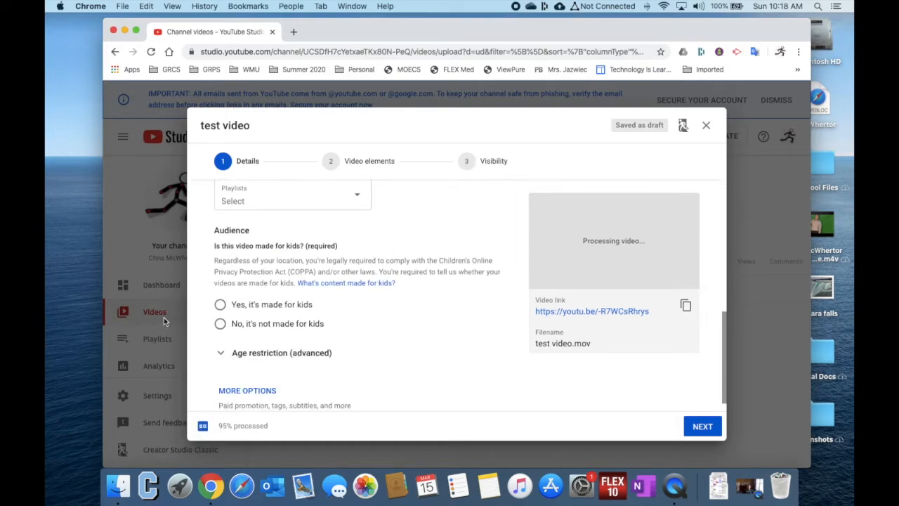
pyautogui.click(221, 305)
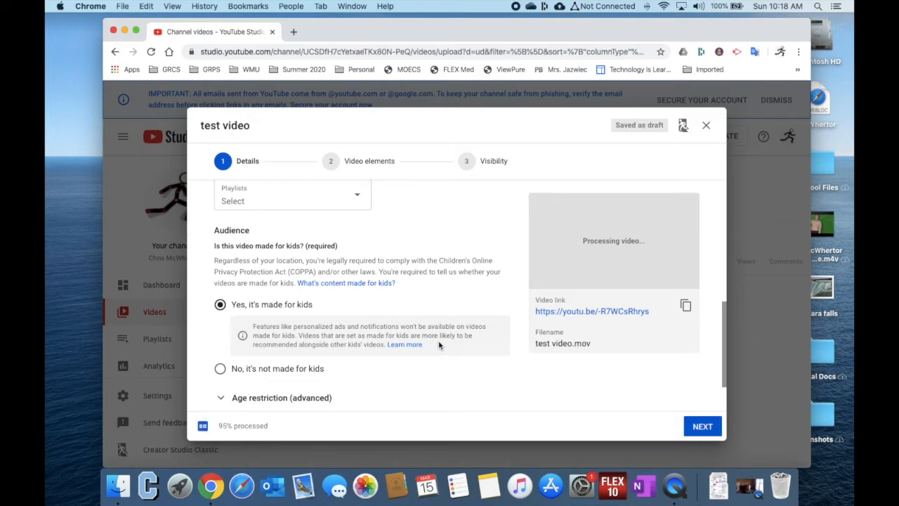
pyautogui.click(699, 427)
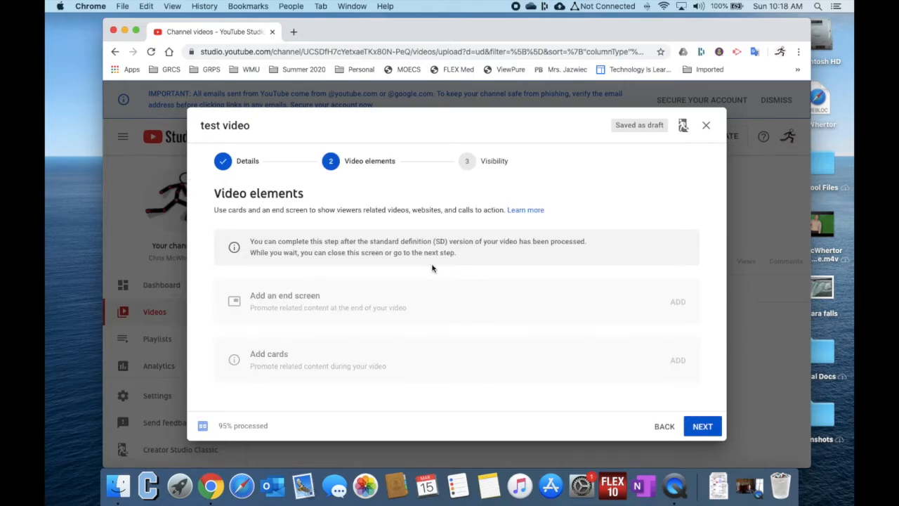
# Publish the video with Unlisted visibility, adding no video elements, and copy its link
pyautogui.click(703, 426)
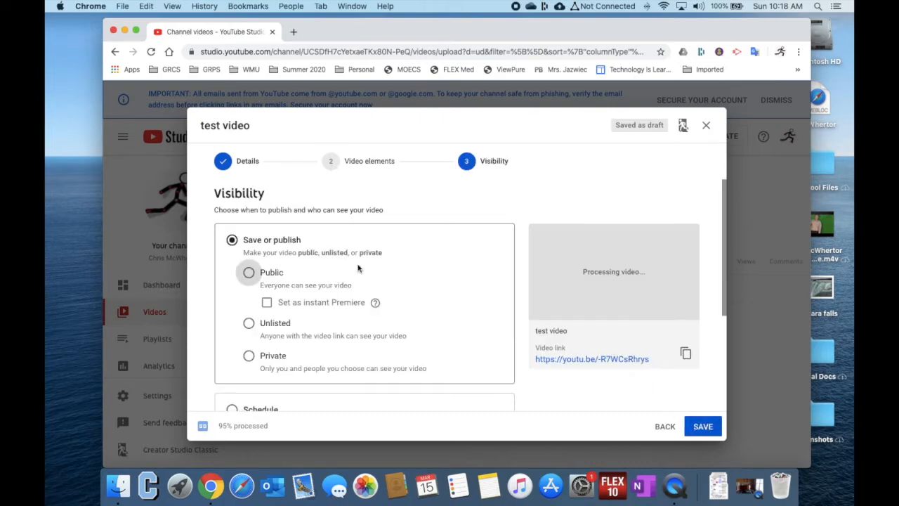
pyautogui.click(249, 325)
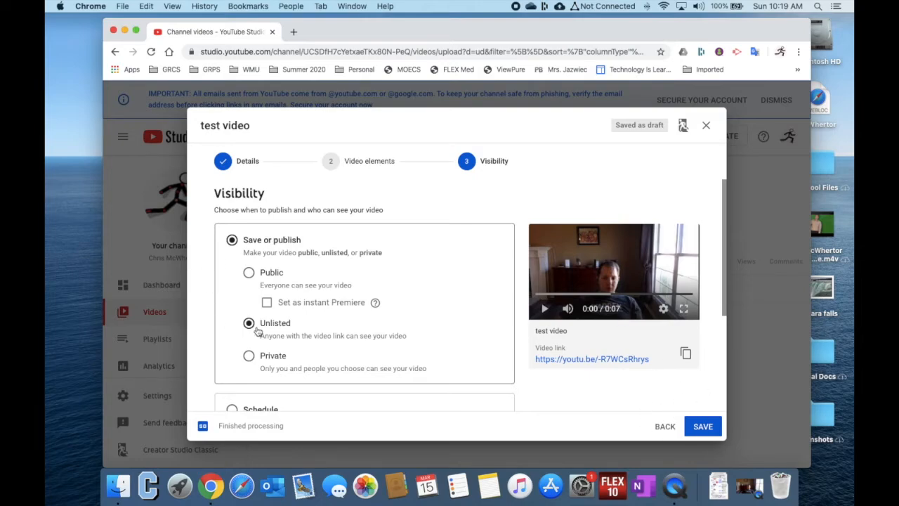
pyautogui.click(700, 426)
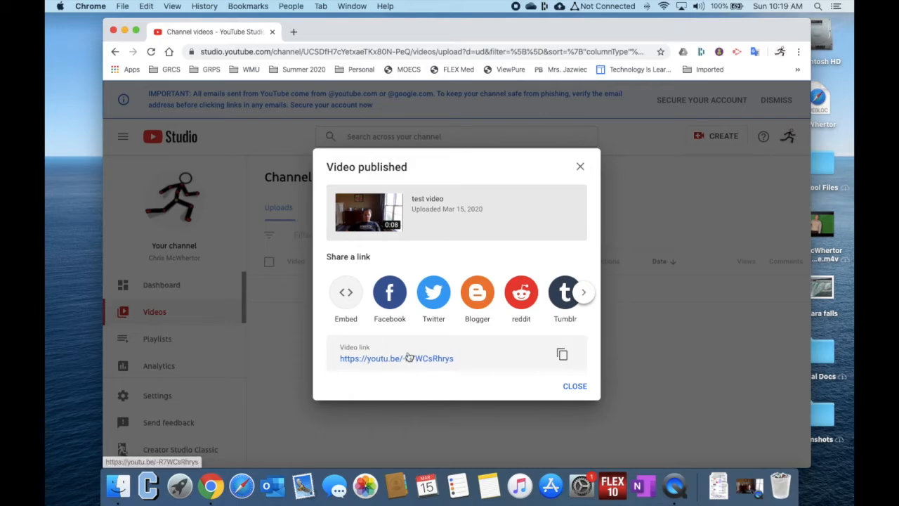
pyautogui.click(562, 354)
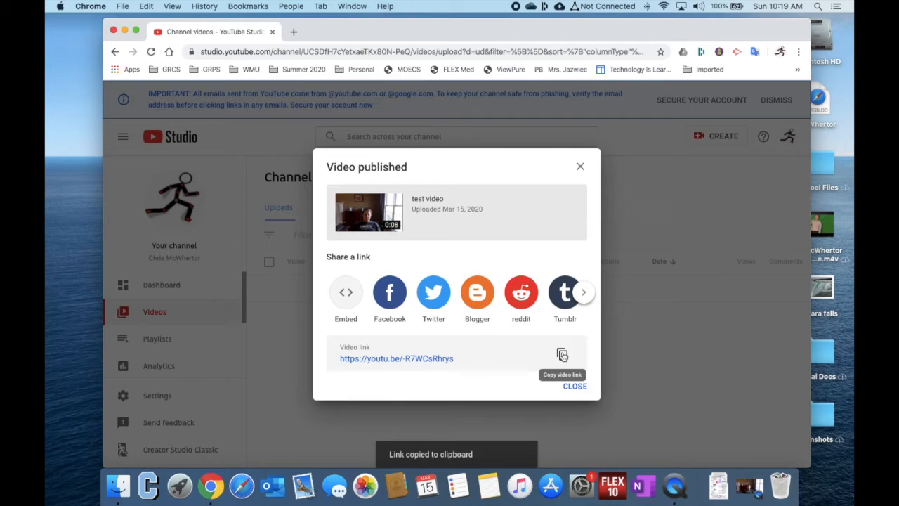
# Examine the width and height values in the video's embed code, and return to the sharing options
pyautogui.click(347, 293)
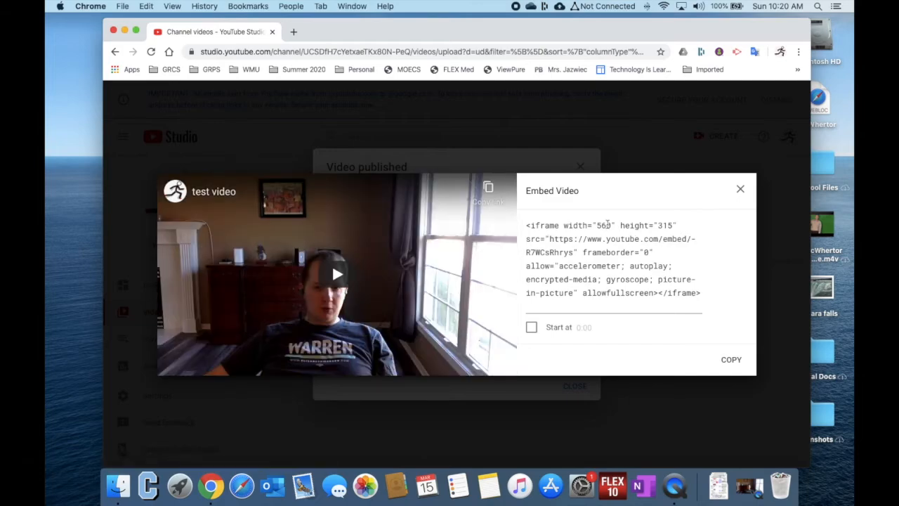
pyautogui.click(607, 224)
pyautogui.click(598, 227)
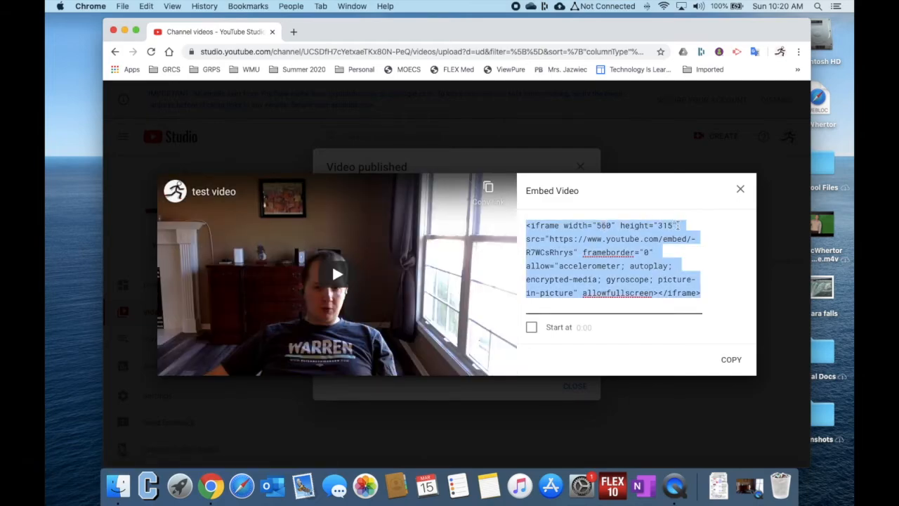
pyautogui.click(678, 225)
pyautogui.click(675, 225)
pyautogui.click(686, 223)
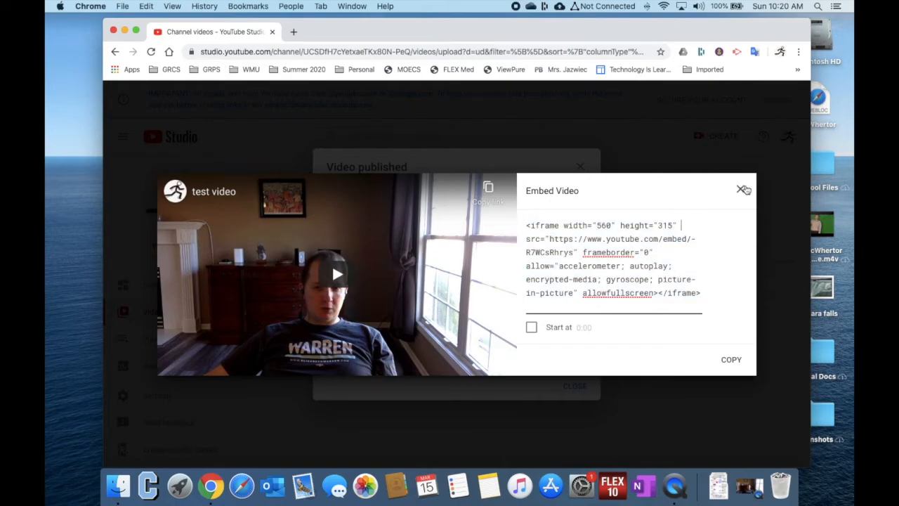
pyautogui.click(746, 187)
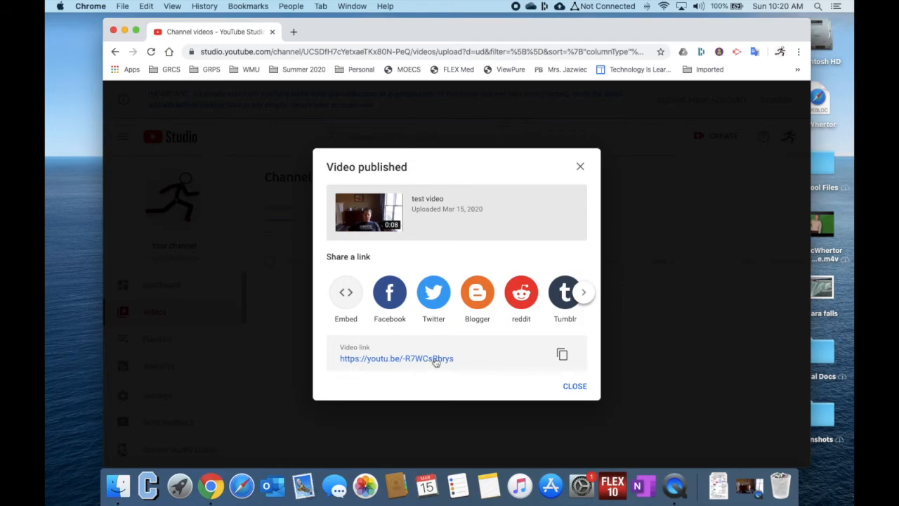
# Copy the video link again and log in to the school Technology Website with the saved Eaglenet account
pyautogui.click(563, 355)
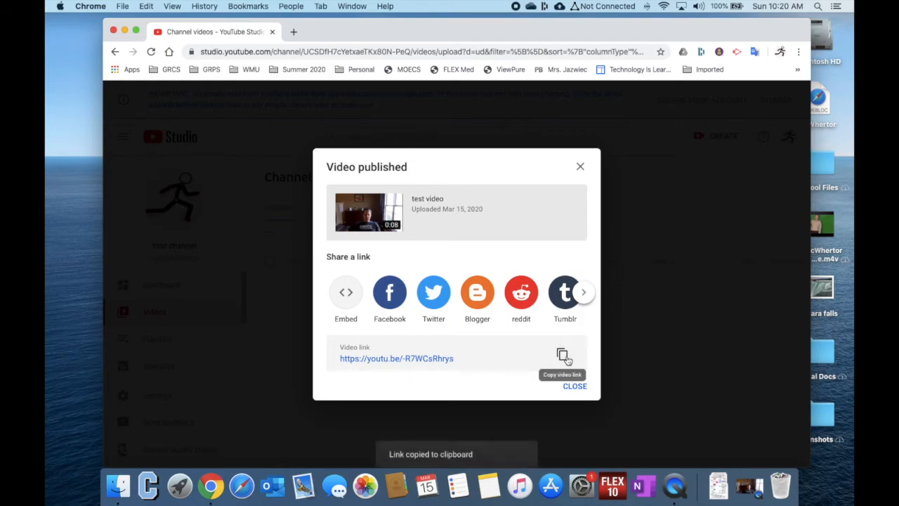
pyautogui.doubleClick(817, 96)
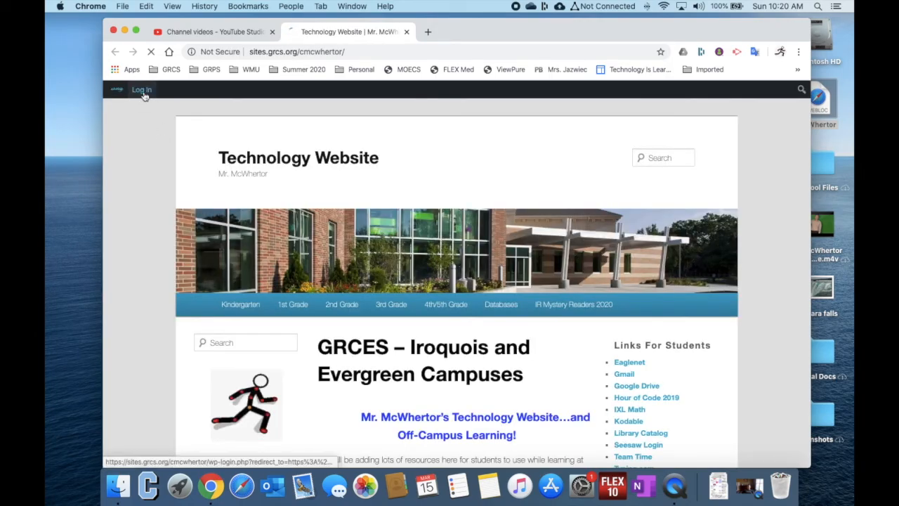
pyautogui.click(142, 91)
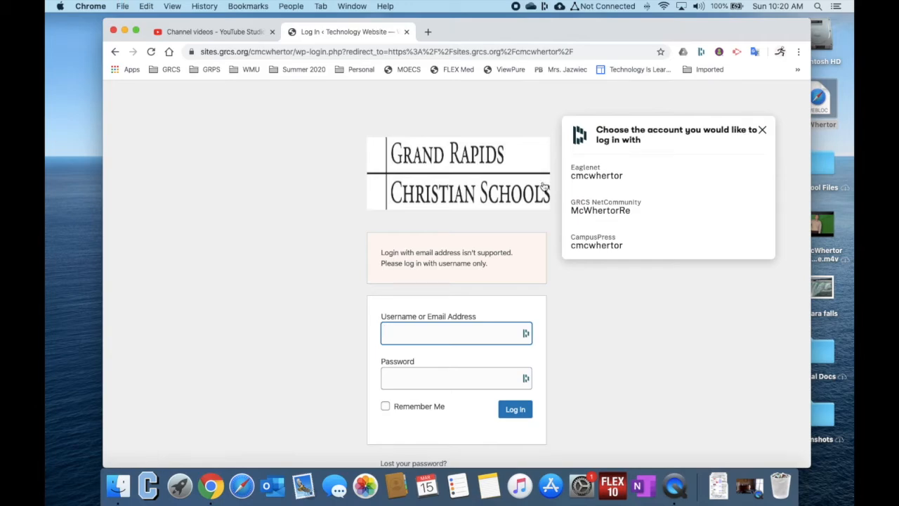
pyautogui.click(597, 174)
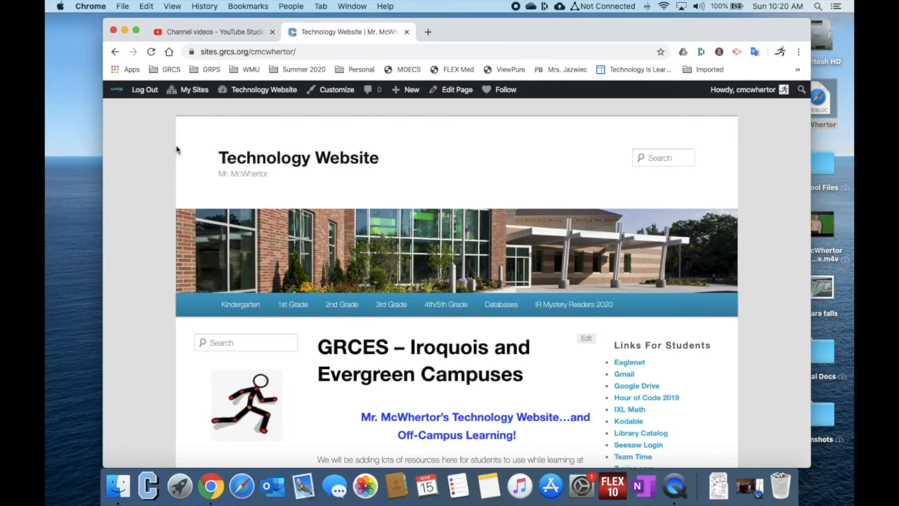
# Open the Teacher Resources page of the Technology Website
pyautogui.scroll(-1, 550, 376)
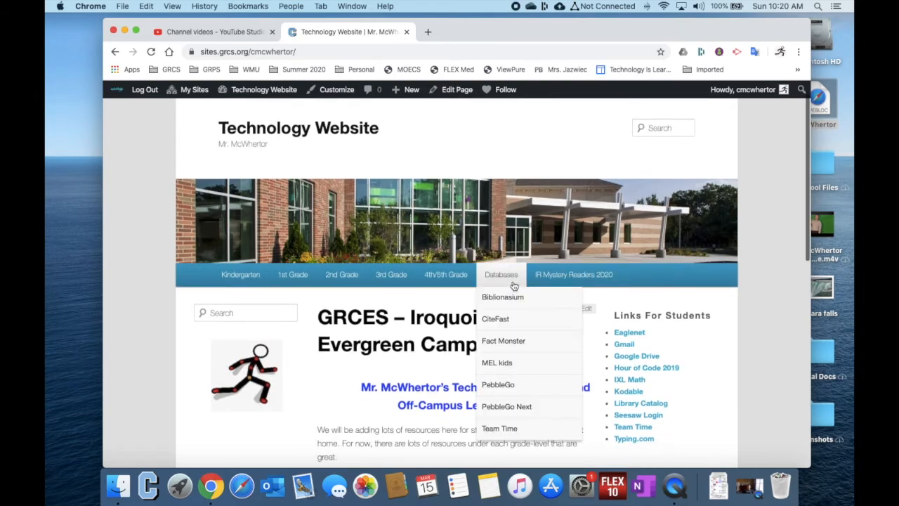
pyautogui.scroll(-5, 670, 408)
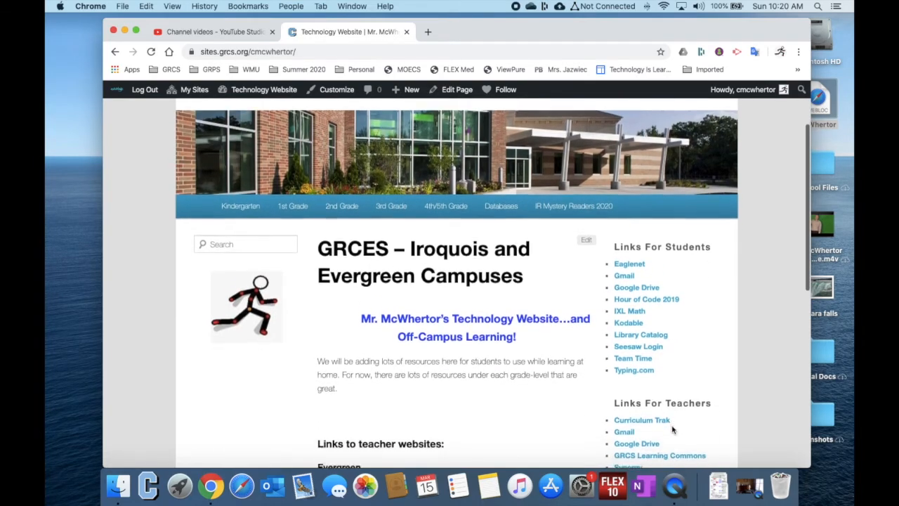
pyautogui.click(652, 394)
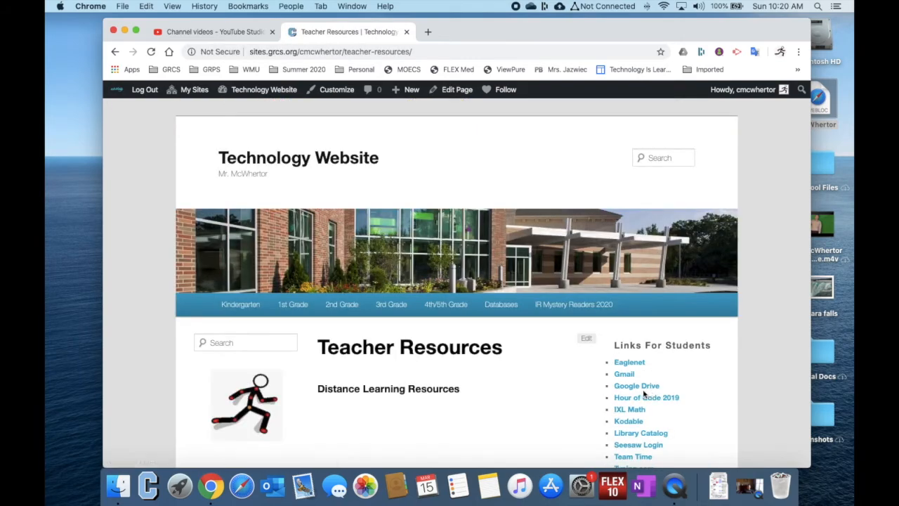
# Open the Teacher Resources page for editing and paste the copied video link below the Distance Learning Resources heading
pyautogui.click(587, 338)
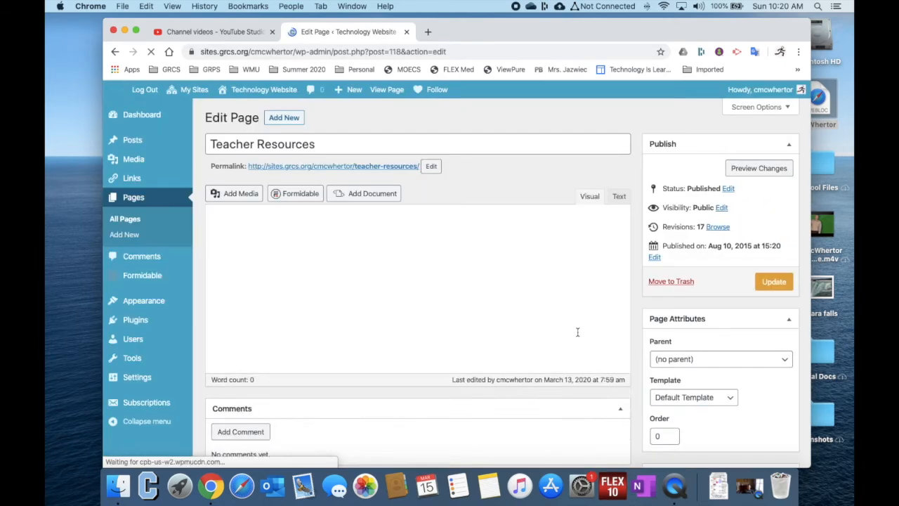
pyautogui.click(257, 255)
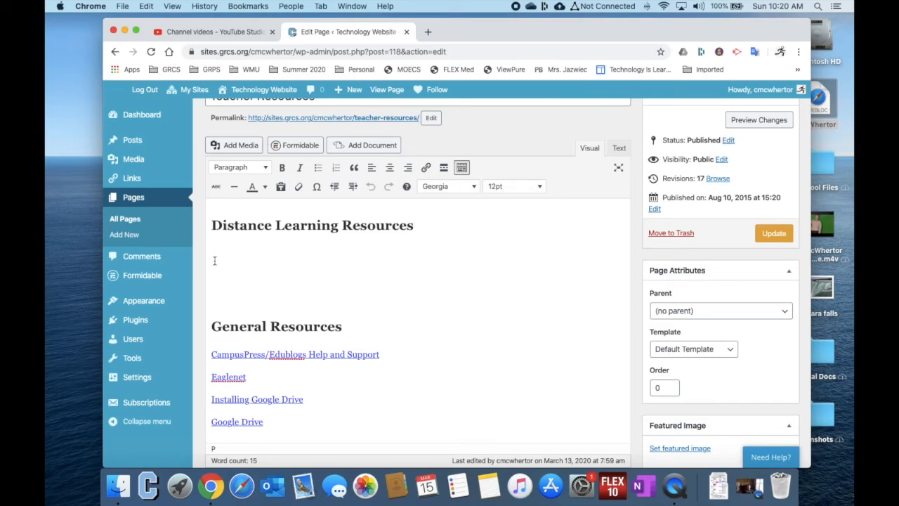
pyautogui.press('super+v')
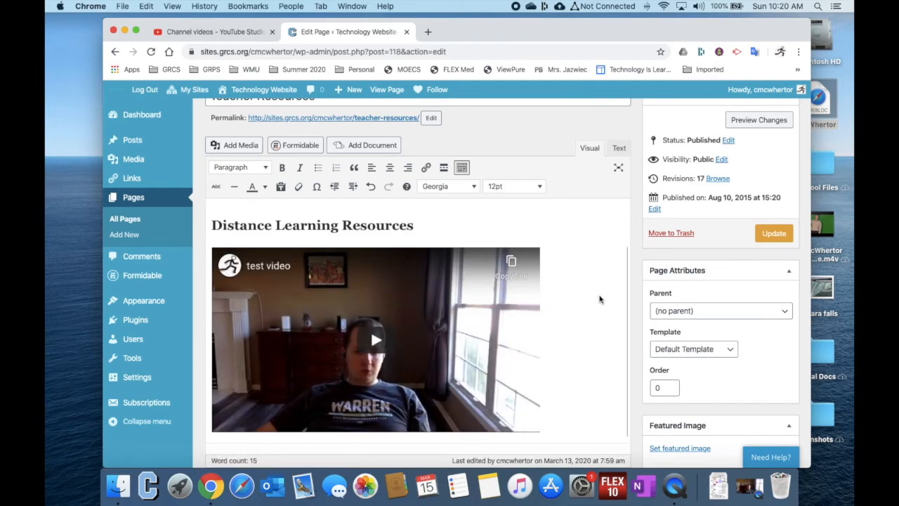
pyautogui.press('BackSpace')
pyautogui.click(387, 257)
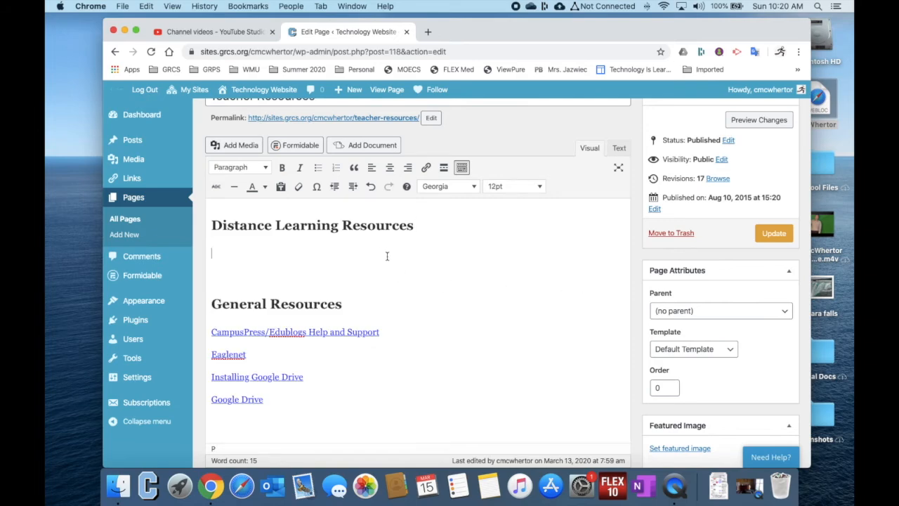
pyautogui.click(233, 146)
pyautogui.click(161, 246)
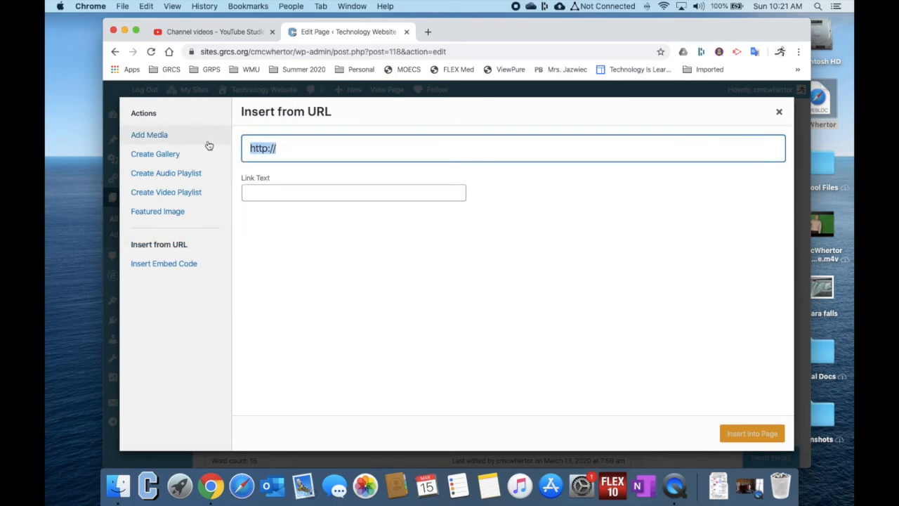
pyautogui.press('super+v')
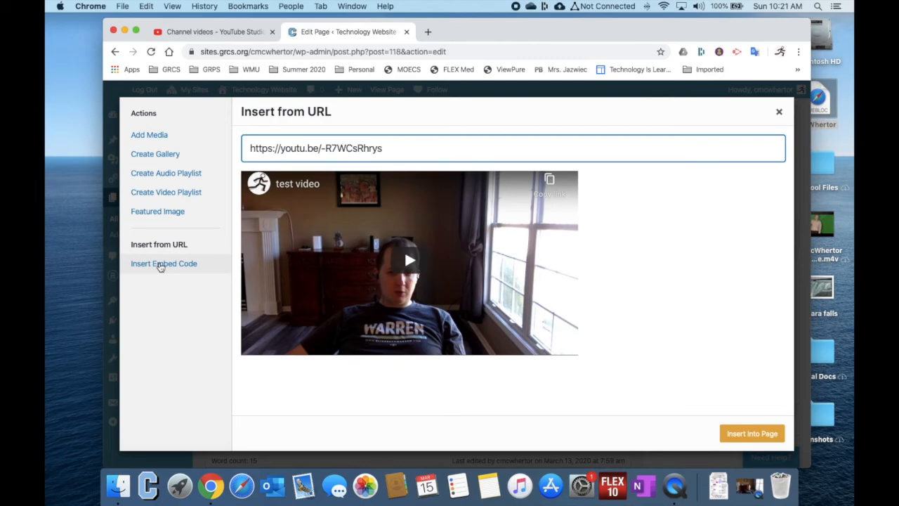
pyautogui.click(744, 434)
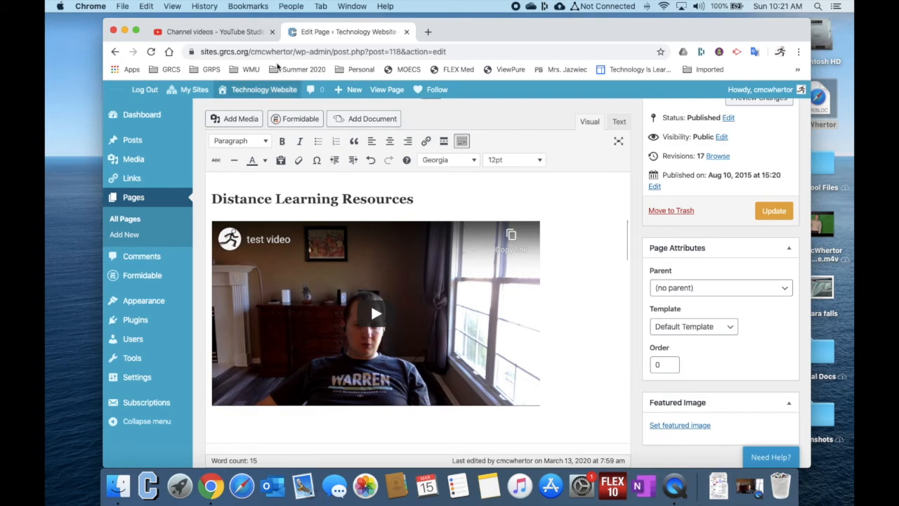
# Place the cursor on the empty line above General Resources and start inserting media there by embed code
pyautogui.click(568, 382)
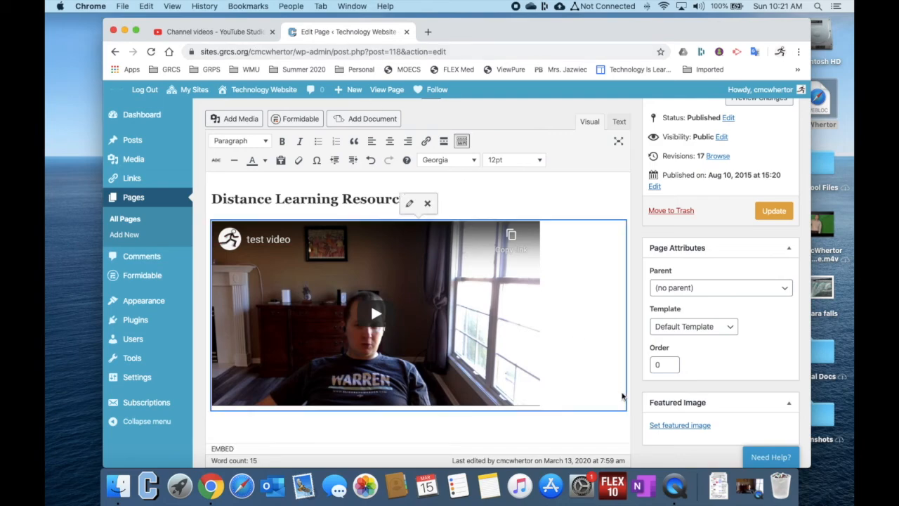
pyautogui.click(495, 430)
pyautogui.scroll(-2, 495, 430)
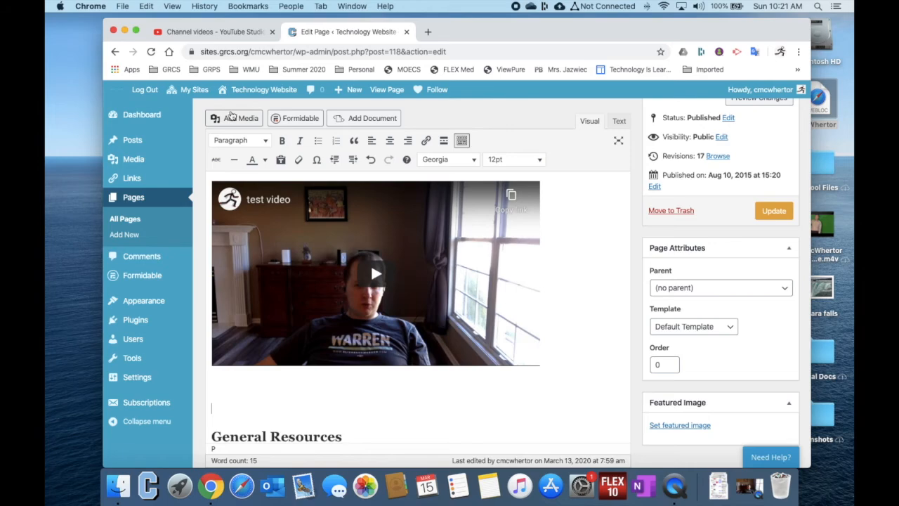
pyautogui.click(232, 118)
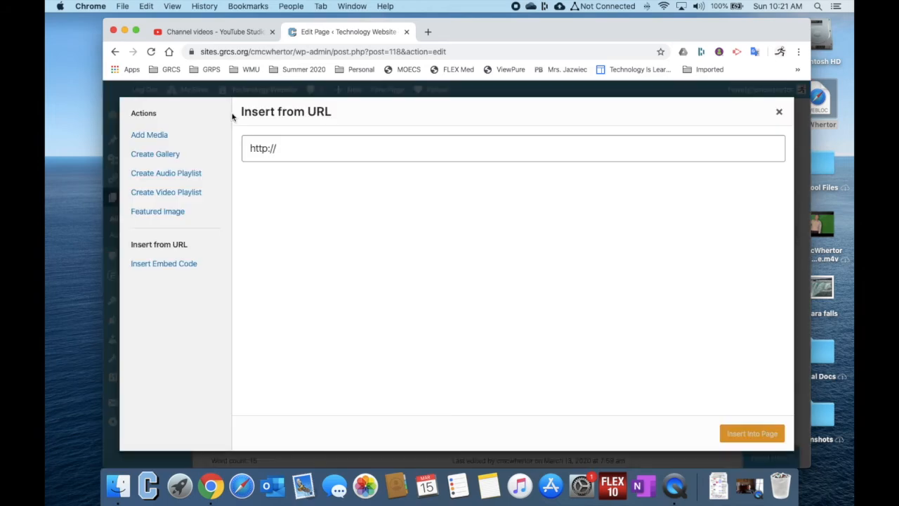
pyautogui.click(182, 270)
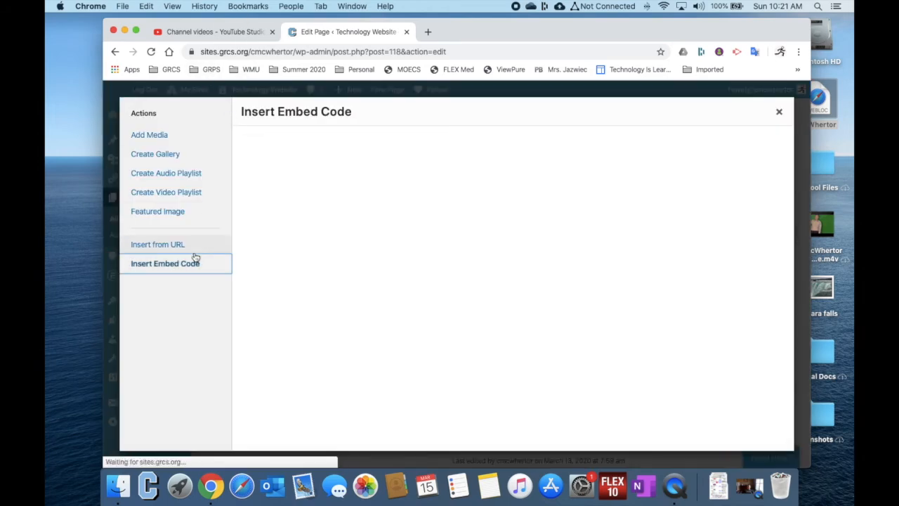
# Copy the test video's embed code from YouTube Studio and paste it into the page's embed code box
pyautogui.click(211, 31)
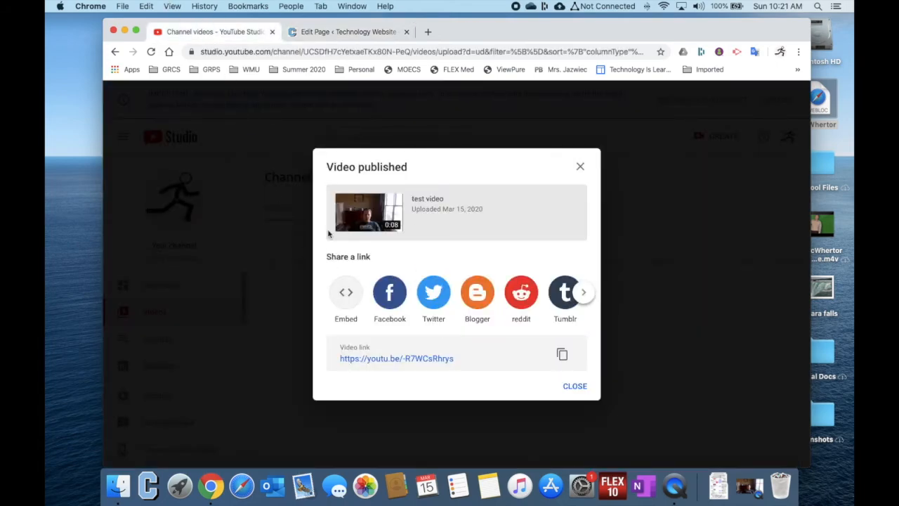
pyautogui.click(344, 296)
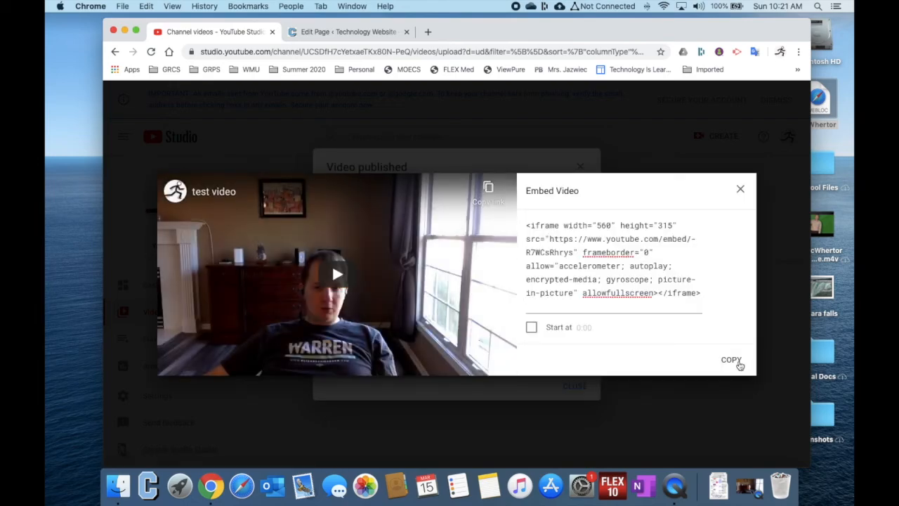
pyautogui.click(731, 360)
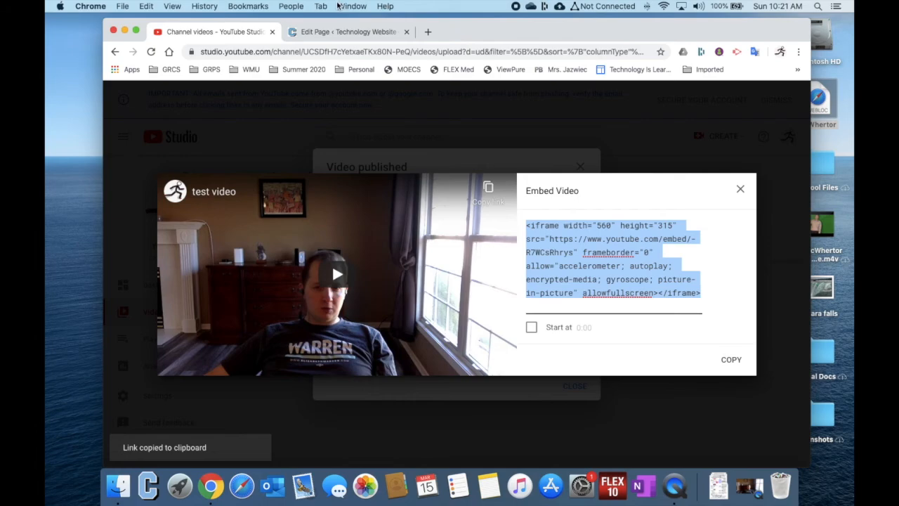
pyautogui.click(323, 31)
pyautogui.click(311, 206)
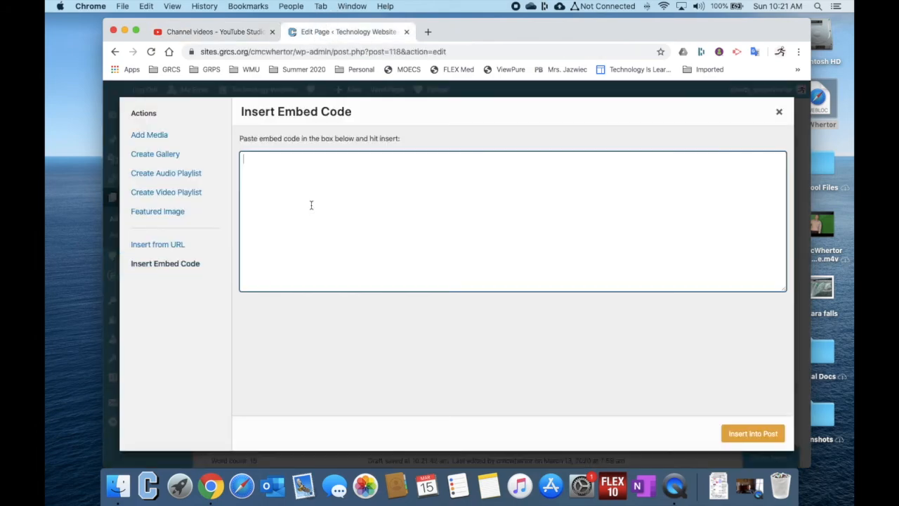
pyautogui.press('super+v')
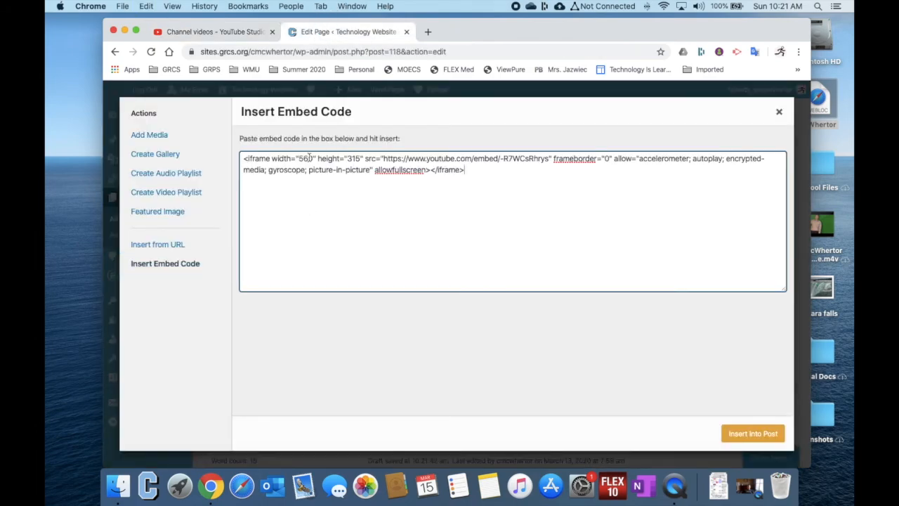
# Set the iframe width in the pasted embed code to 280
pyautogui.moveTo(314, 158)
pyautogui.mouseDown()
pyautogui.moveTo(293, 157)
pyautogui.moveTo(303, 158)
pyautogui.mouseUp()
pyautogui.press('BackSpace')
pyautogui.press('BackSpace')
pyautogui.write('280')
# Set the iframe height in the embed code to 162 and insert the code into the page
pyautogui.moveTo(361, 156); pyautogui.dragTo(387, 136)
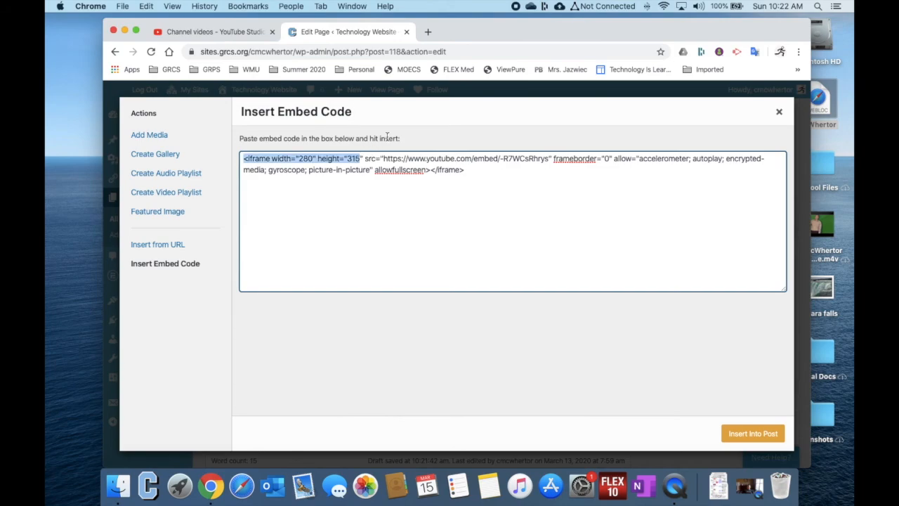
pyautogui.click(361, 158)
pyautogui.press('BackSpace')
pyautogui.press('BackSpace')
pyautogui.press('BackSpace')
pyautogui.write('160')
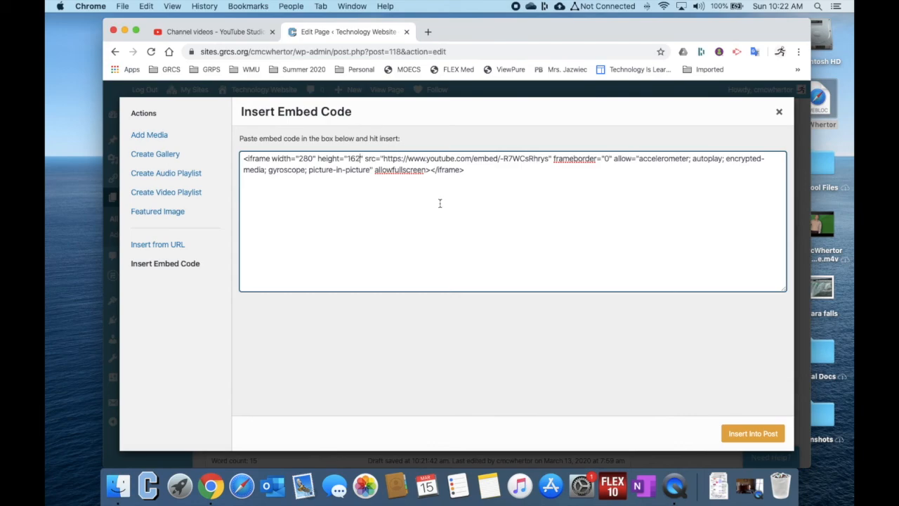
pyautogui.click(724, 439)
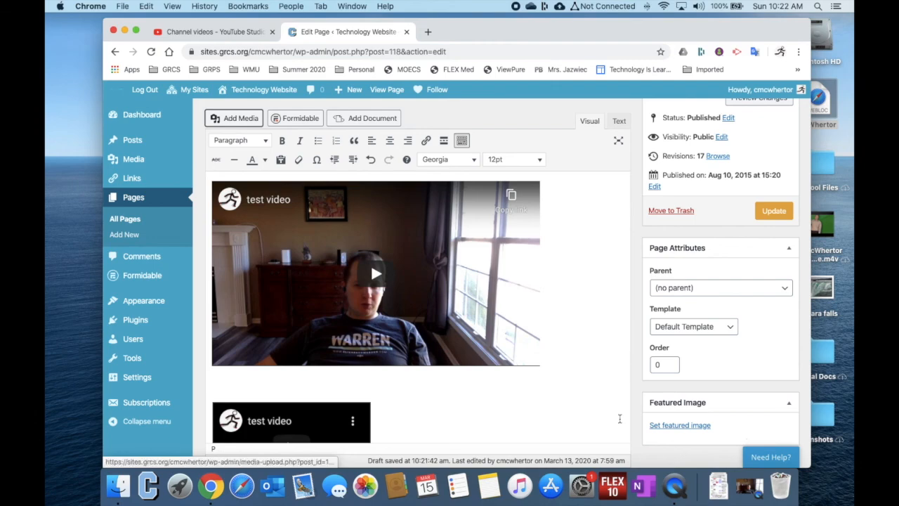
# Update the Teacher Resources page and view both embedded videos on the live page
pyautogui.scroll(-3, 286, 329)
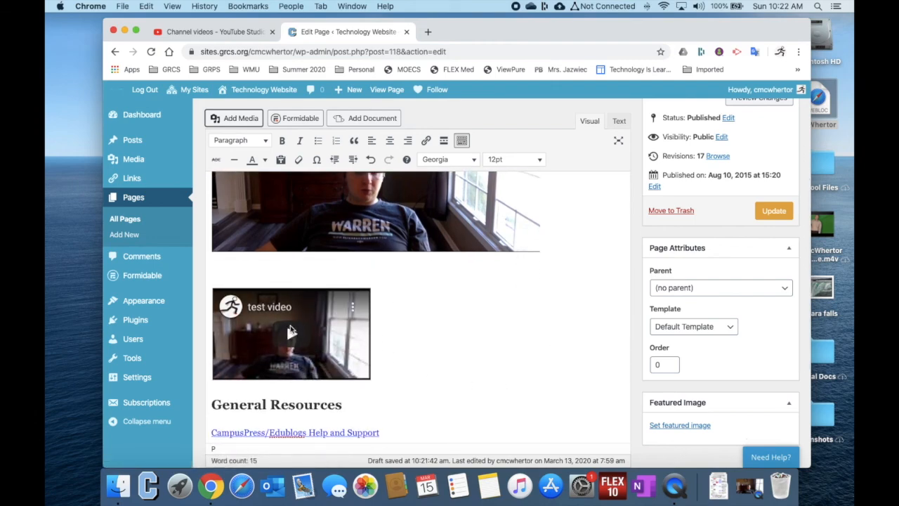
pyautogui.scroll(3, 292, 330)
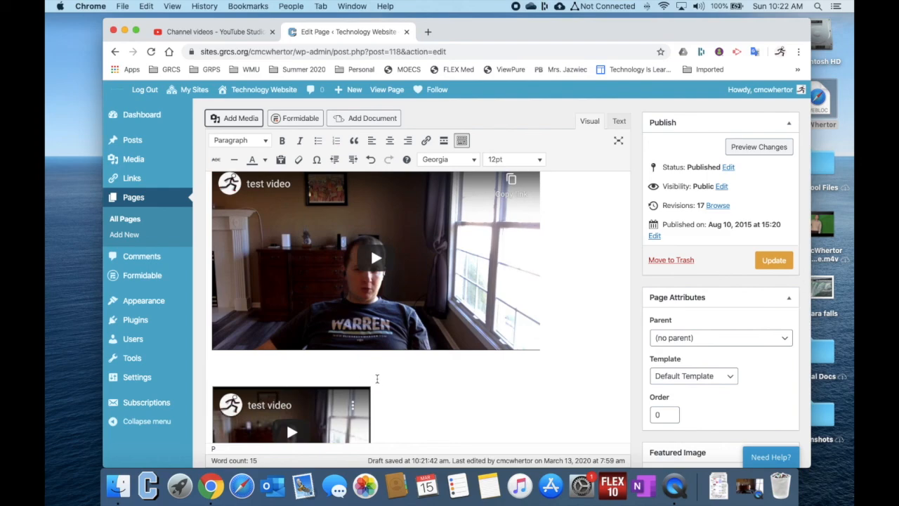
pyautogui.scroll(-3, 292, 304)
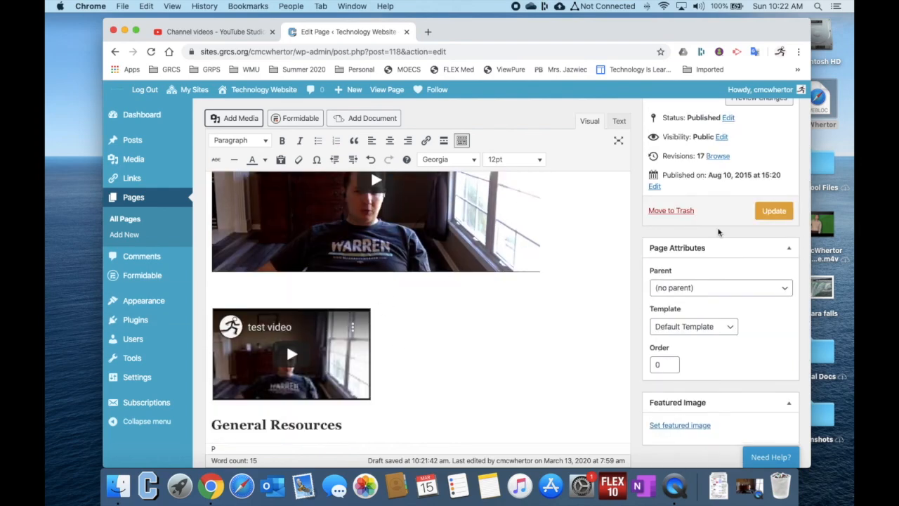
pyautogui.click(774, 215)
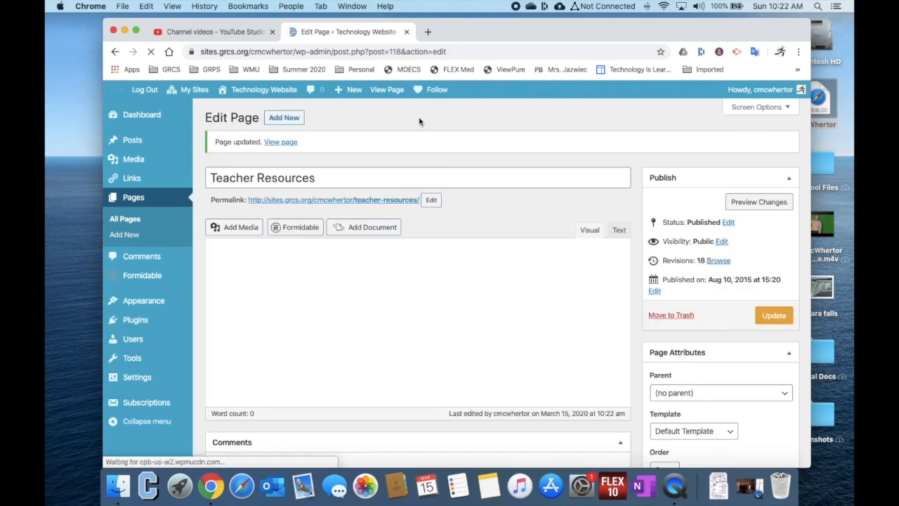
pyautogui.click(283, 142)
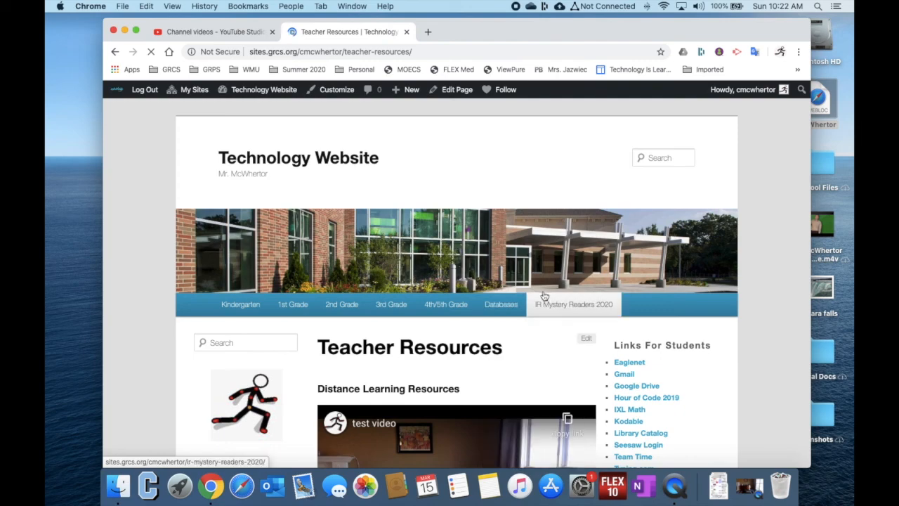
pyautogui.scroll(-5, 618, 302)
pyautogui.scroll(-2, 618, 302)
pyautogui.scroll(1, 597, 313)
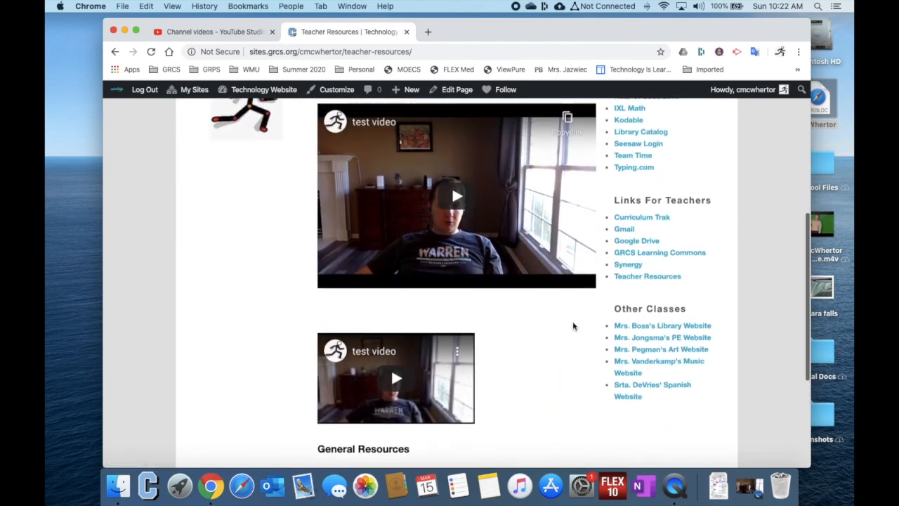